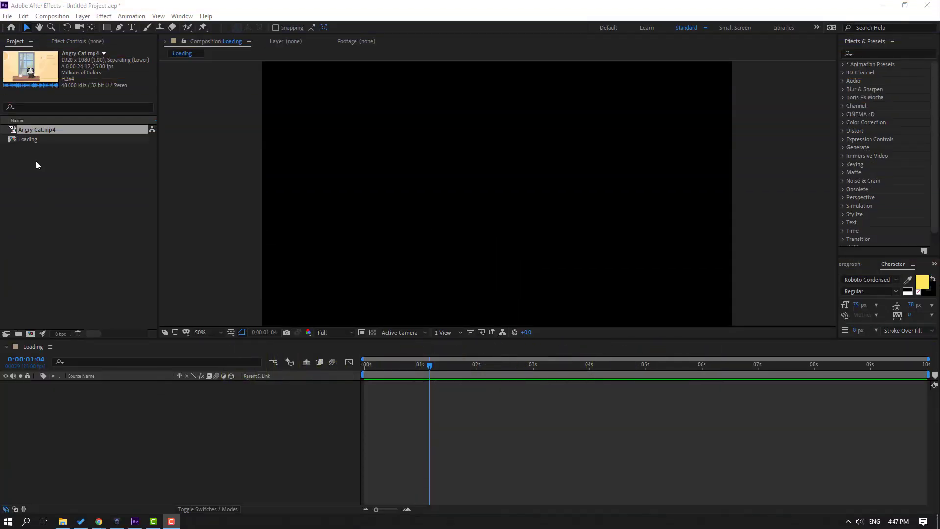
Drag Angry Cat.mp4 from the Project panel into the Loading composition timeline.
left_click(36, 160)
left_click(34, 129)
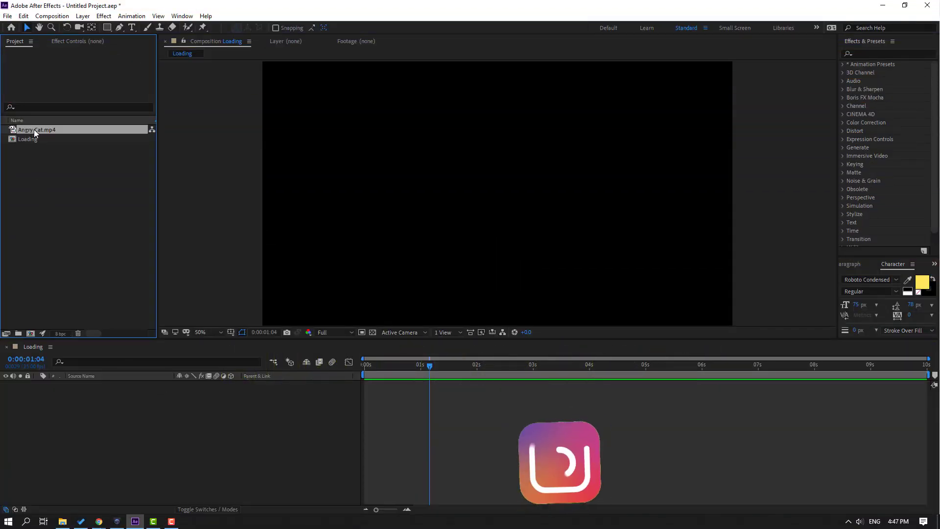
left_click_drag(25, 128, 158, 410)
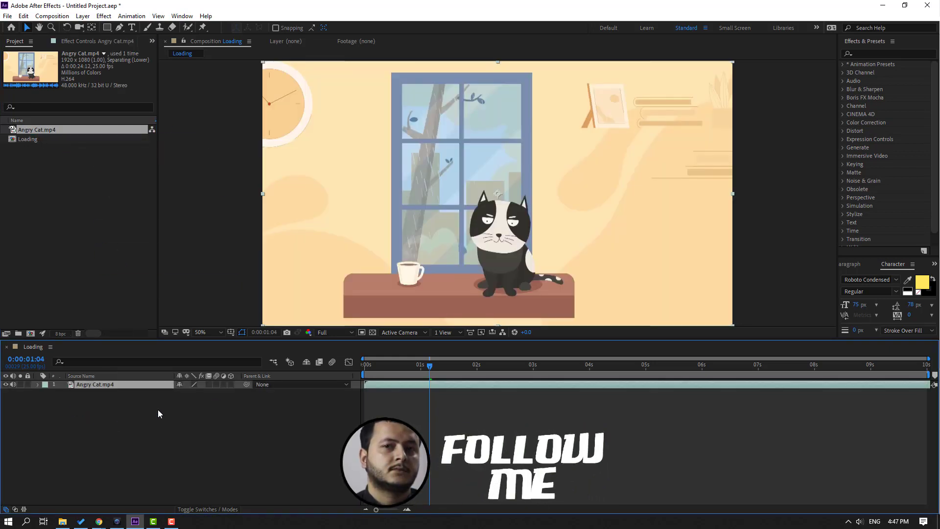
Lock the Angry Cat.mp4 layer, mute its audio, and scrub through the clip.
left_click(28, 385)
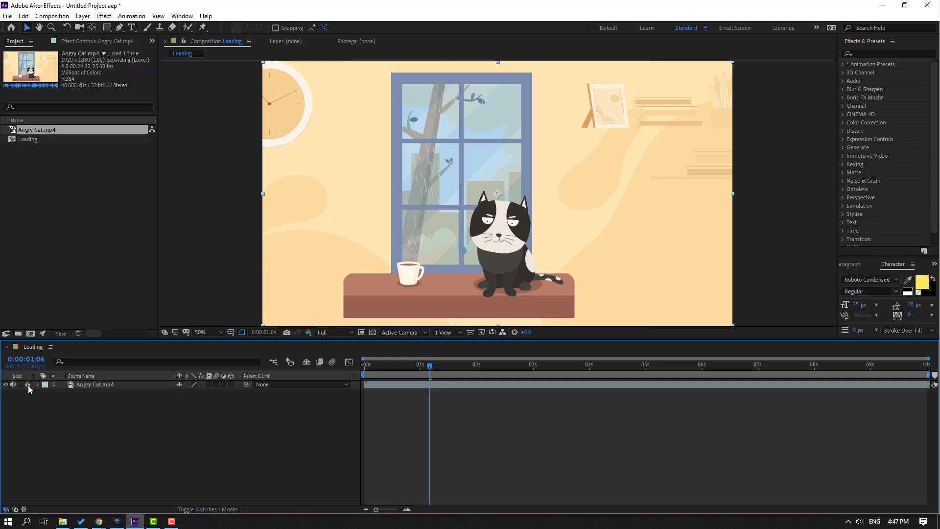
left_click(13, 385)
left_click_drag(433, 364, 172, 370)
Draw a thin rectangle across the full frame width and give it a blue 299DF7 fill.
left_click_drag(107, 27, 145, 30)
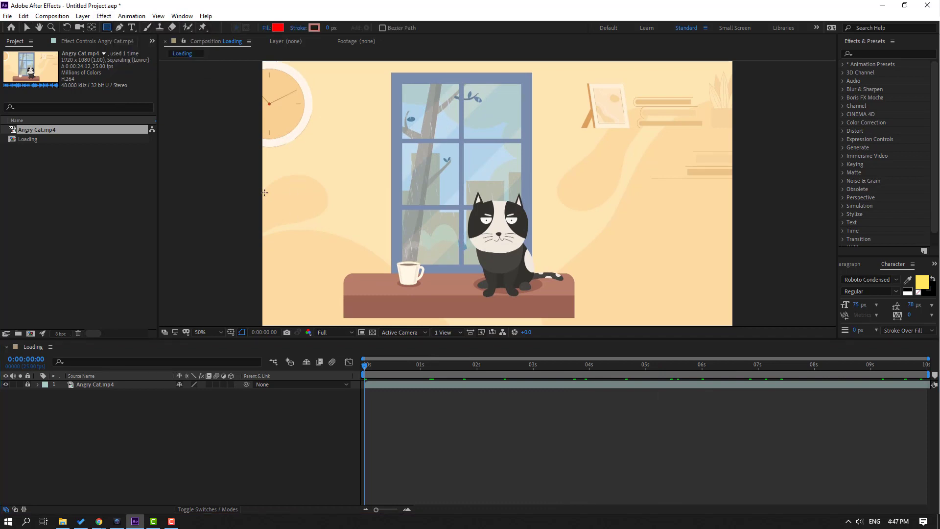
left_click_drag(262, 193, 735, 195)
left_click(27, 28)
left_click(357, 27)
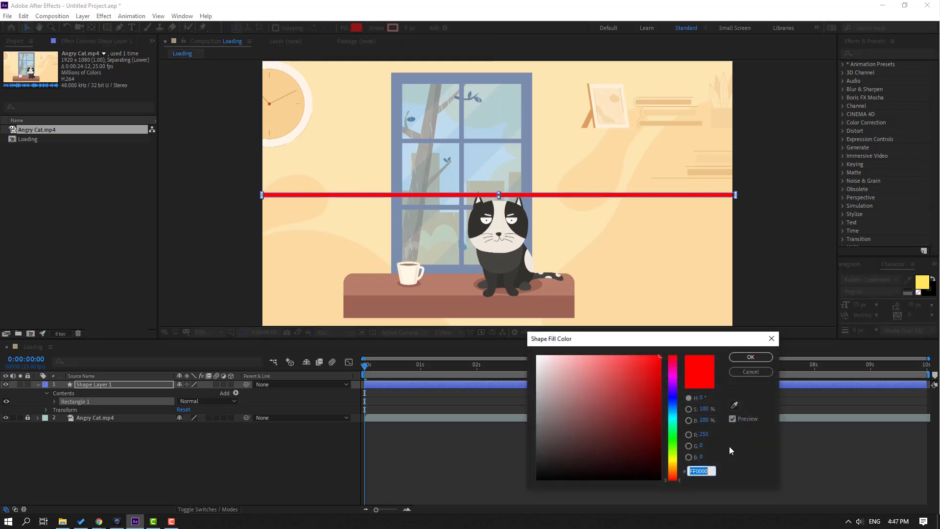
left_click(674, 409)
left_click_drag(638, 376, 640, 359)
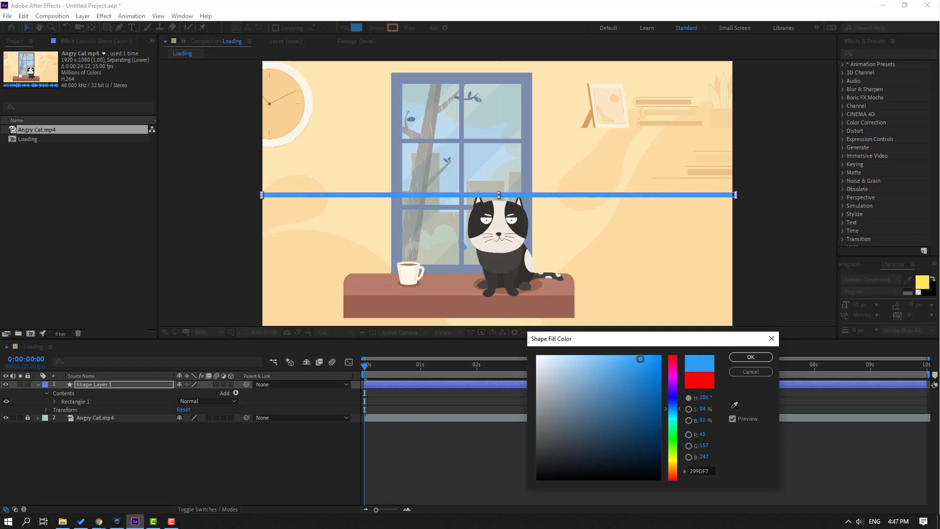
Confirm the blue fill and nudge Shape Layer 1 down to the frame's bottom edge.
left_click(750, 357)
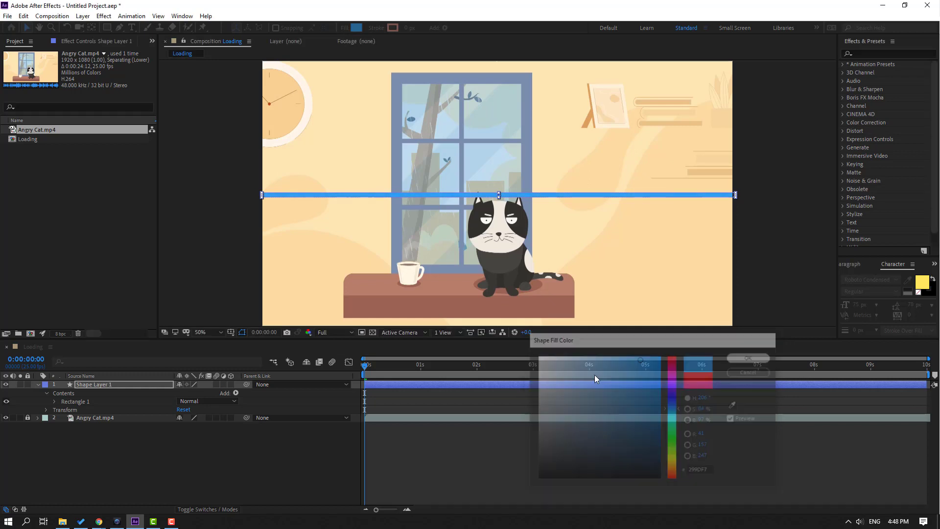
left_click(37, 384)
left_click(126, 436)
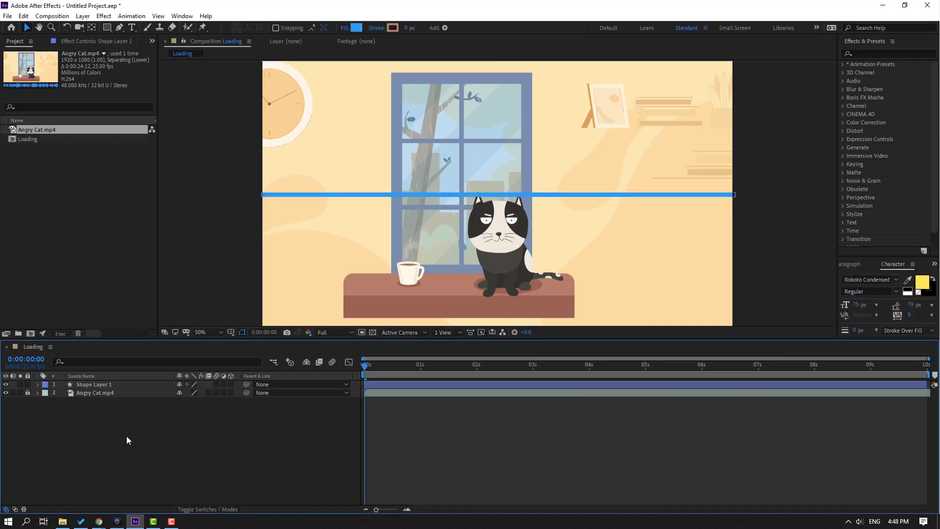
left_click(88, 385)
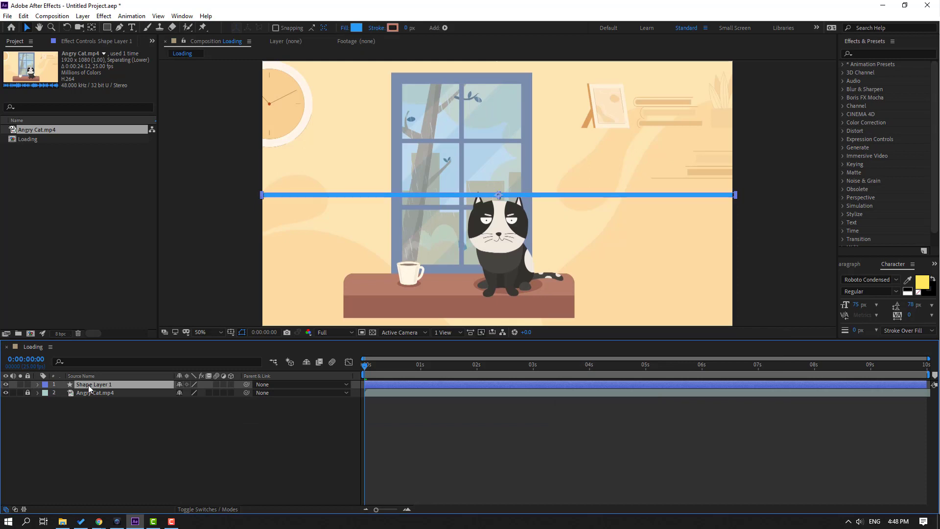
key("shift+Down")
key("shift+Down")
key("shift+Down")
key("shift+Down")
key("shift+Down")
key("shift+Down")
key("shift+Down")
key("shift+Down")
key("shift+Down")
key("shift+Down")
key("shift+Down")
key("shift+Down")
key("shift+Down")
key("shift+Down")
key("shift+Down")
key("shift+Down")
key("shift+Down")
key("shift+Down")
key("shift+Down")
key("shift+Down")
key("shift+Down")
key("shift+Down")
key("shift+Down")
key("shift+Down")
key("shift+Down")
key("shift+Down")
key("shift+Down")
key("shift+Down")
key("shift+Down")
key("shift+Down")
key("shift+Down")
key("shift+Down")
key("shift+Down")
key("shift+Down")
key("shift+Down")
key("shift+Down")
key("shift+Down")
key("shift+Down")
key("shift+Down")
key("shift+Down")
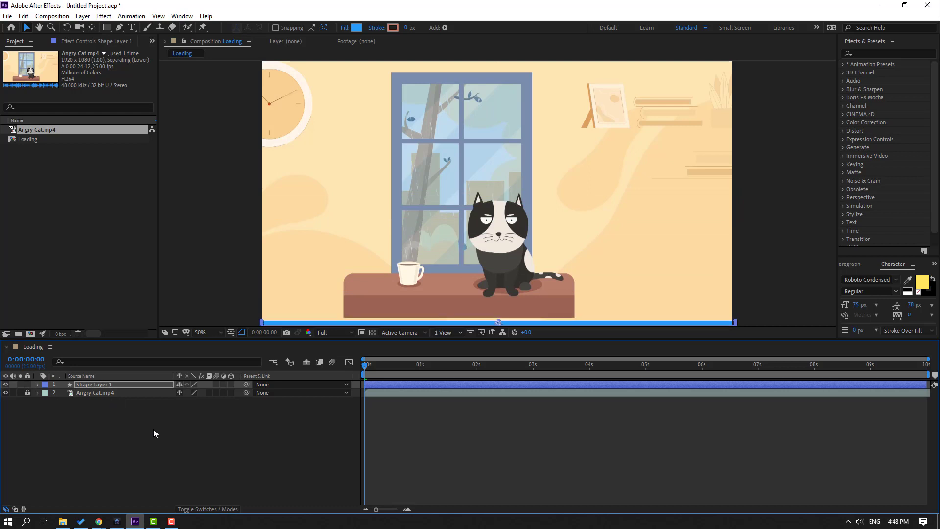
Rename the shape layer to 'static'.
left_click(168, 429)
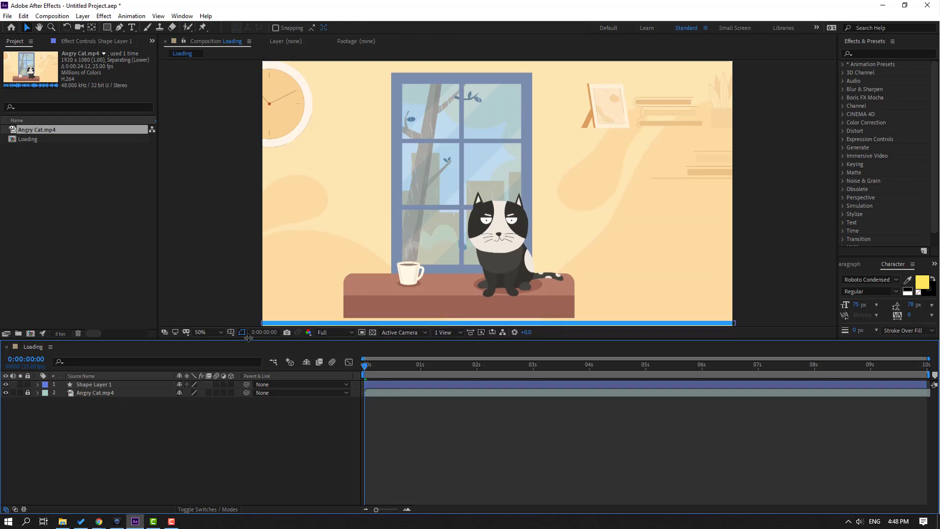
left_click(101, 386)
left_click(122, 427)
left_click(107, 386)
key("Return")
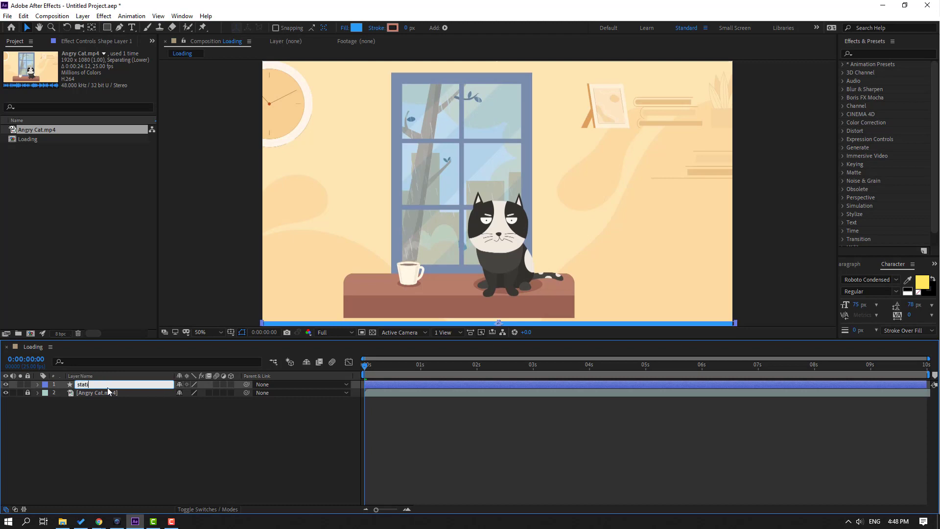
key("Return")
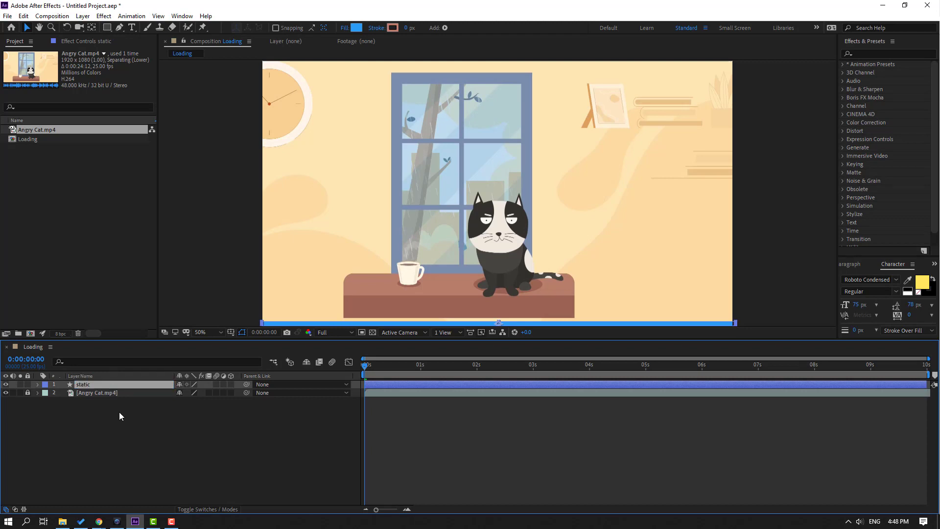
Duplicate the static layer and change the duplicate's fill to white.
key("ctrl+d")
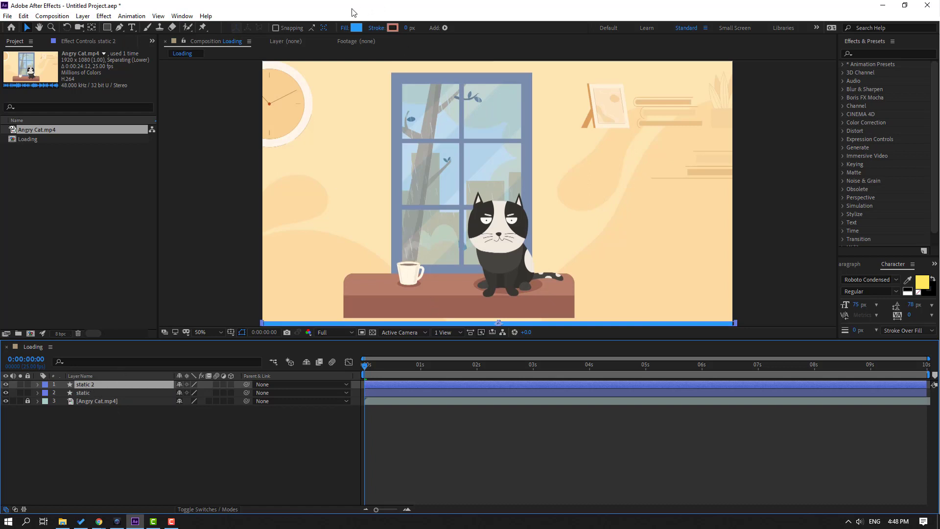
left_click(356, 29)
mouse_move(669, 377)
left_mouse_down()
mouse_move(670, 355)
mouse_move(595, 374)
mouse_move(515, 359)
left_mouse_up()
left_click(642, 359)
left_click(751, 357)
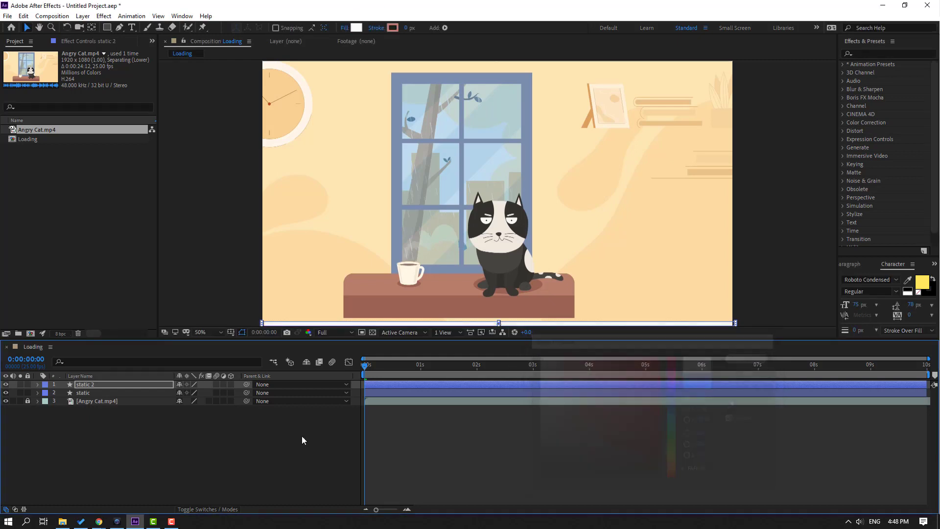
Rename the duplicate layer static 2 to 'loading_bar'.
left_click(161, 443)
left_click(85, 387)
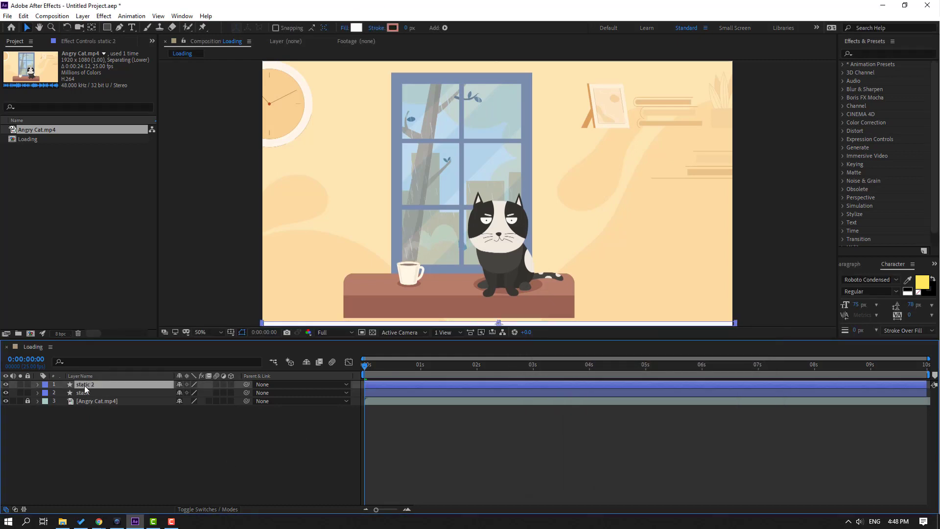
key("Return")
type("loading_bar")
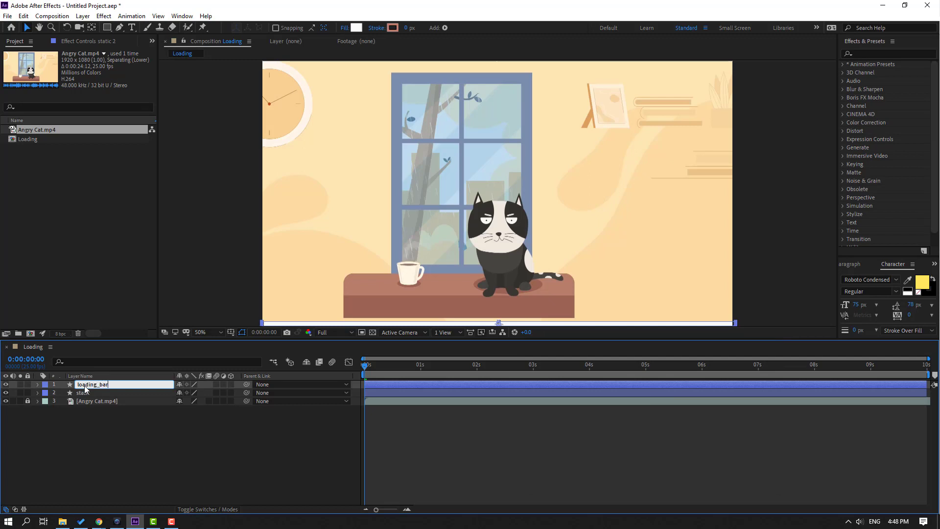
key("Return")
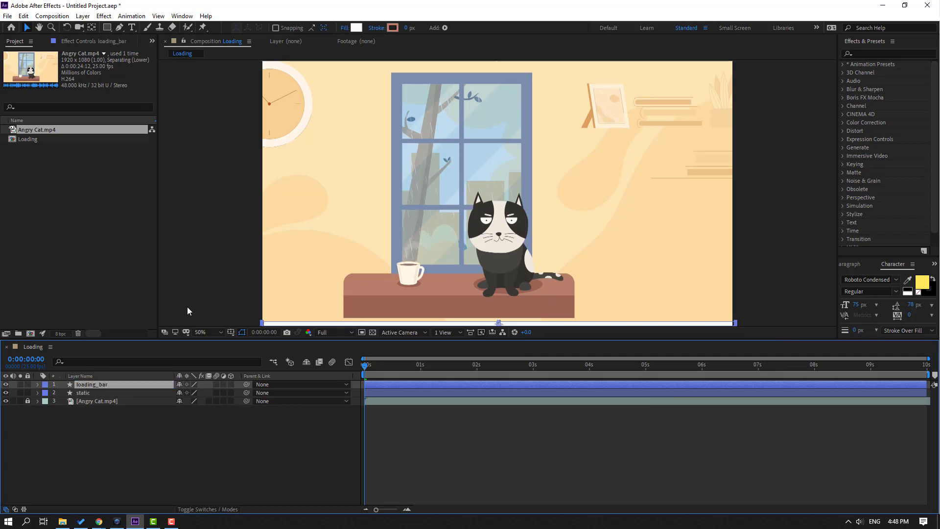
With the Pan Behind tool, drag loading_bar's anchor point to the bar's left end.
scroll(510, 231, "down", 3)
scroll(496, 245, "up", 2)
left_click_drag(392, 265, 542, 262)
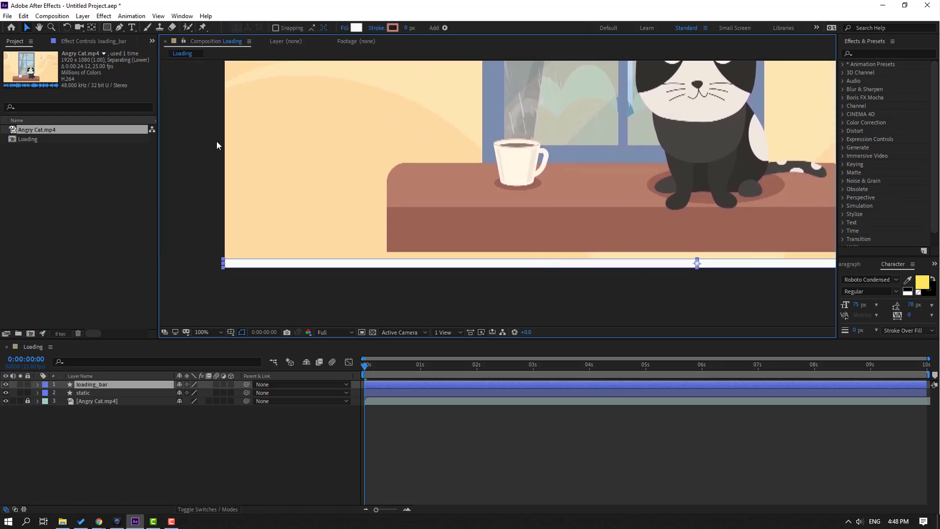
left_click(91, 29)
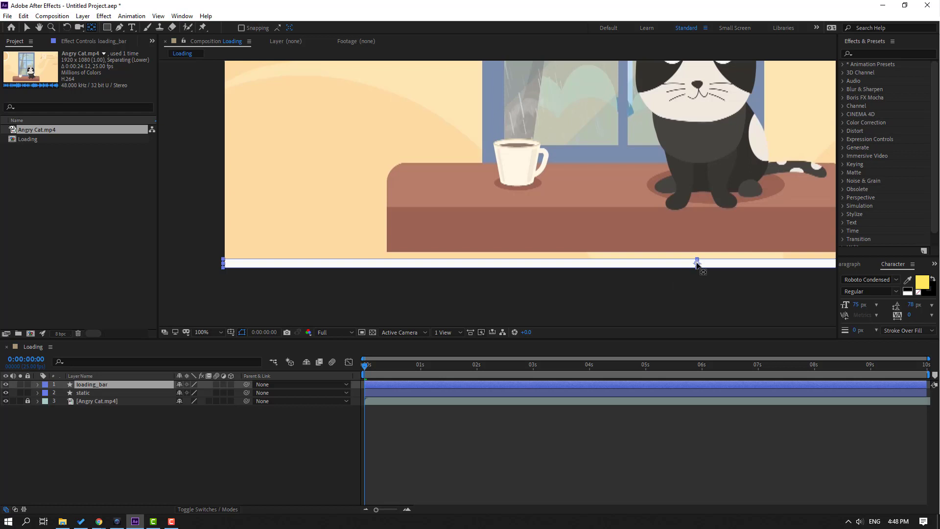
left_click(697, 265)
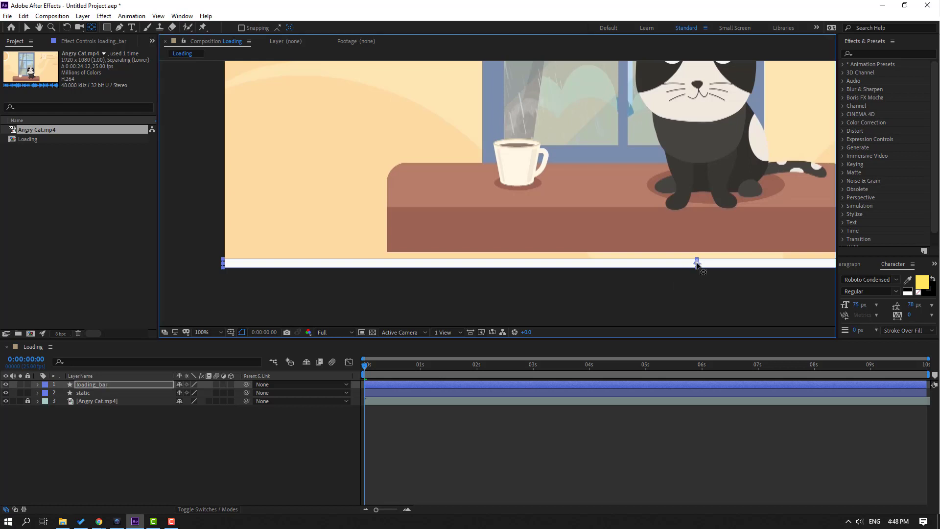
left_click_drag(697, 264, 233, 283)
left_click(27, 27)
scroll(826, 190, "down", 2)
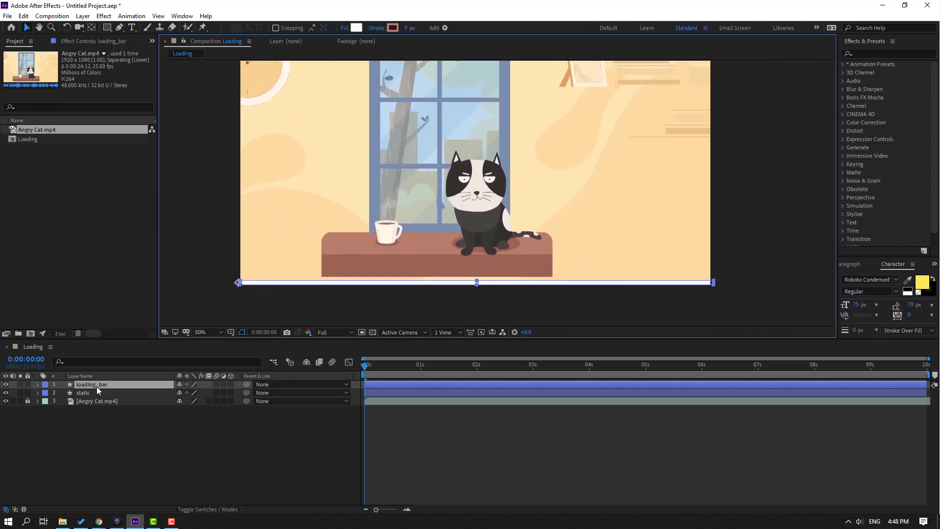
Unlink loading_bar's Scale and keyframe its horizontal scale at 0% at the start.
left_click(96, 385)
key("s")
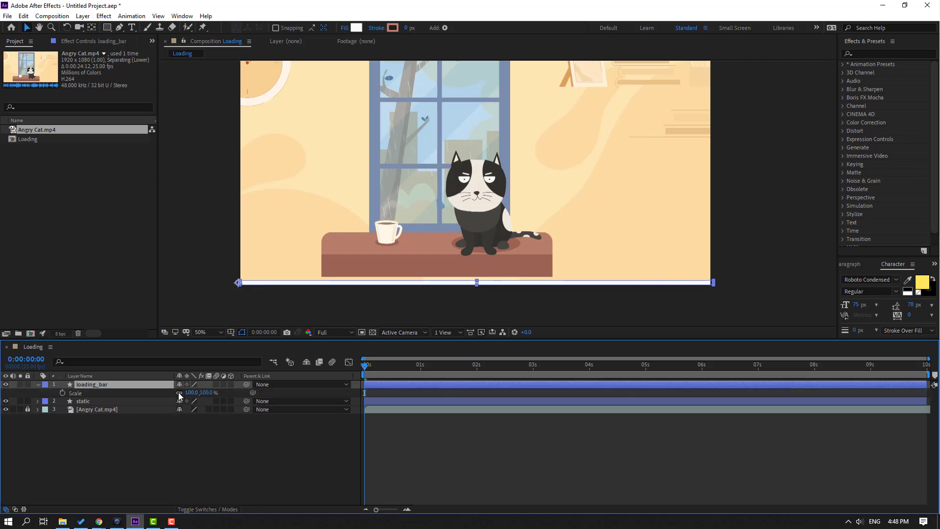
left_click(179, 393)
left_click(189, 393)
type("0")
key("Return")
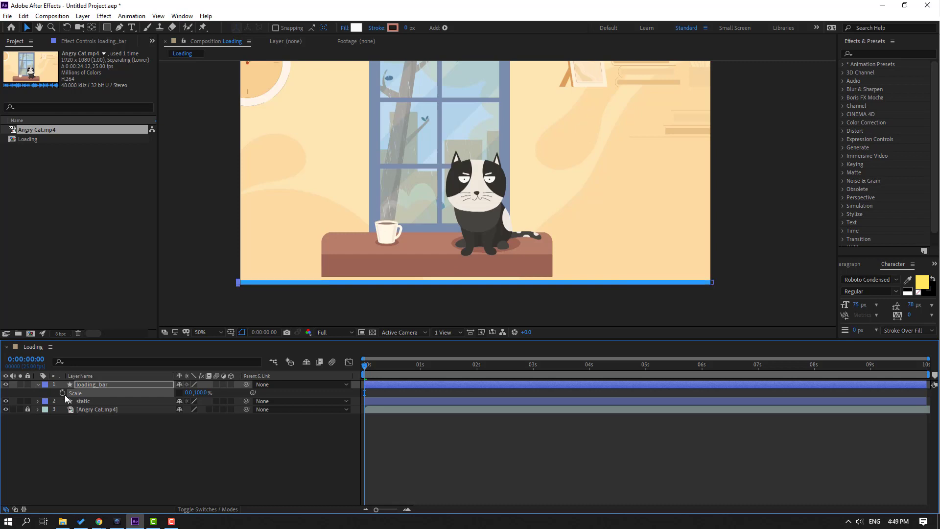
At 9:24, set horizontal scale to 100% and preview the bar growing across.
left_click_drag(380, 368, 925, 375)
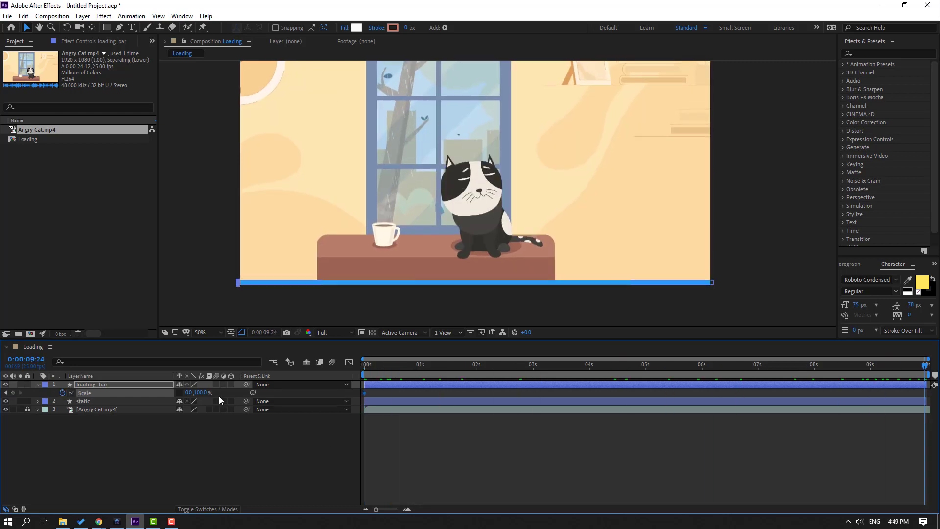
left_click(188, 392)
type("100")
key("Return")
left_click(507, 486)
key("space")
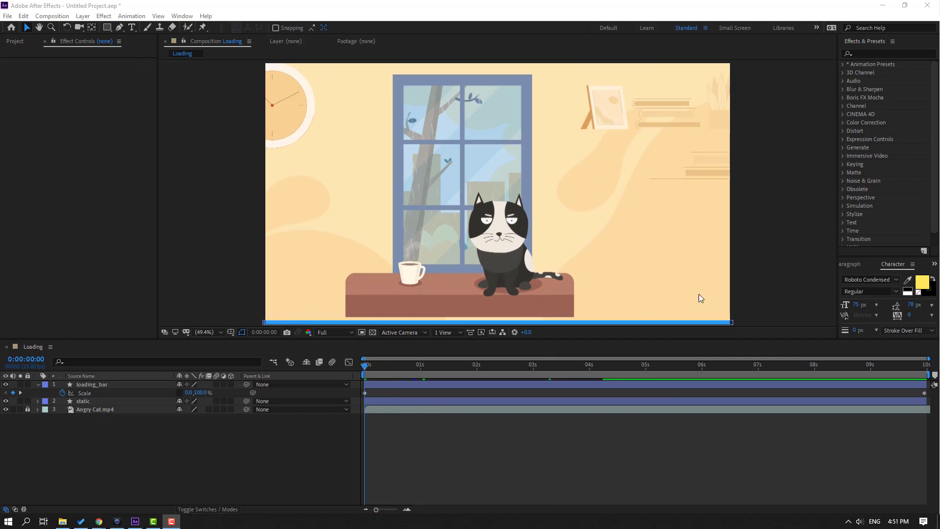
left_click(15, 41)
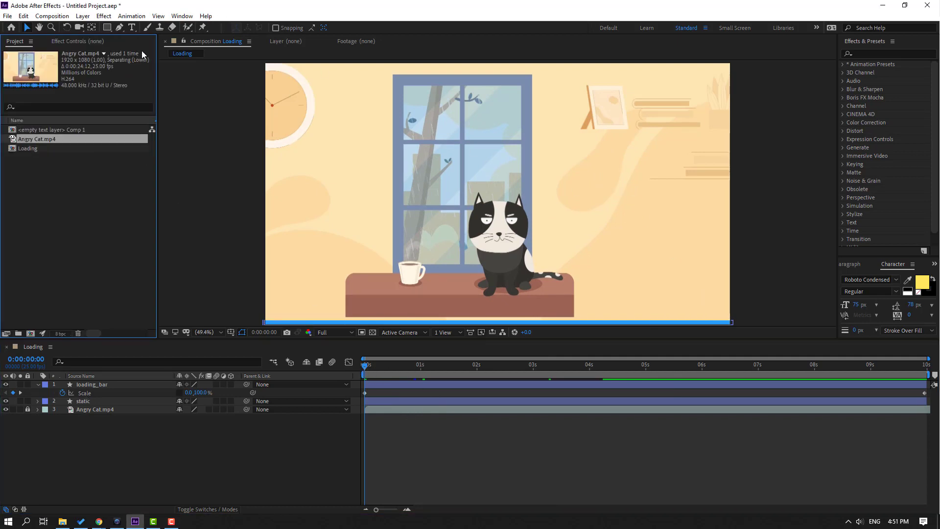
key("ctrl+t")
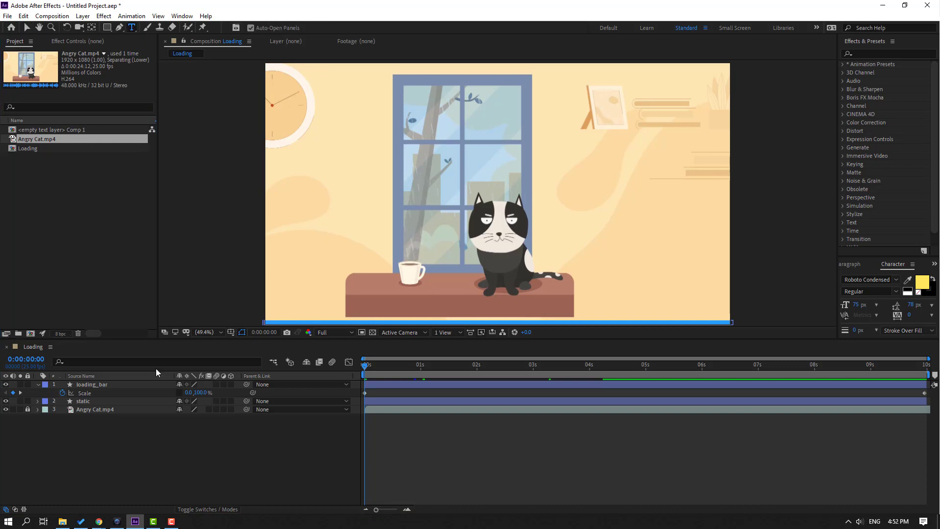
Create an empty text layer and apply the Timecode effect to it from Effects & Presets.
left_click(609, 159)
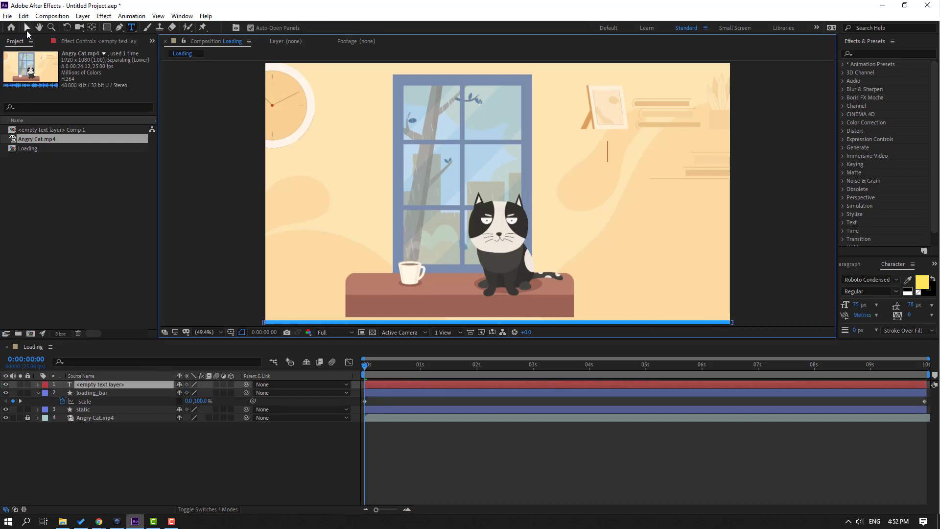
left_click(28, 30)
left_click(79, 458)
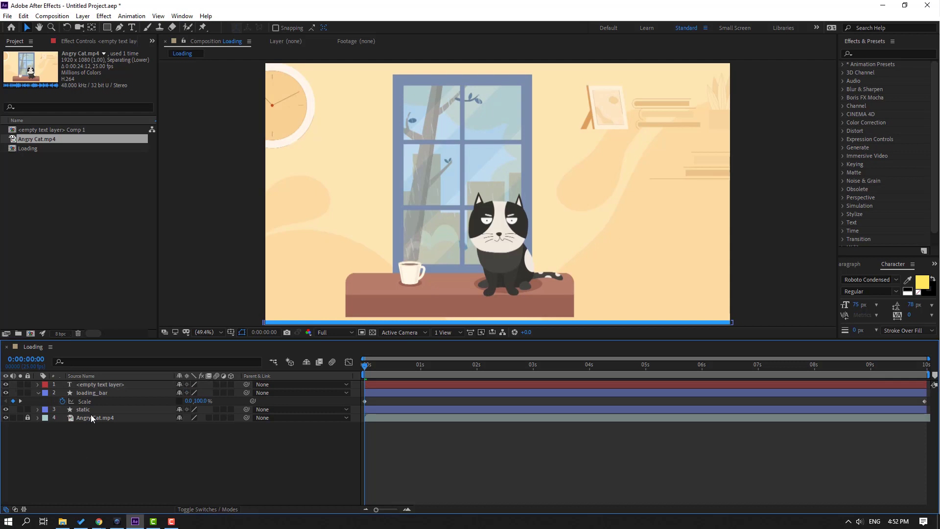
left_click(123, 386)
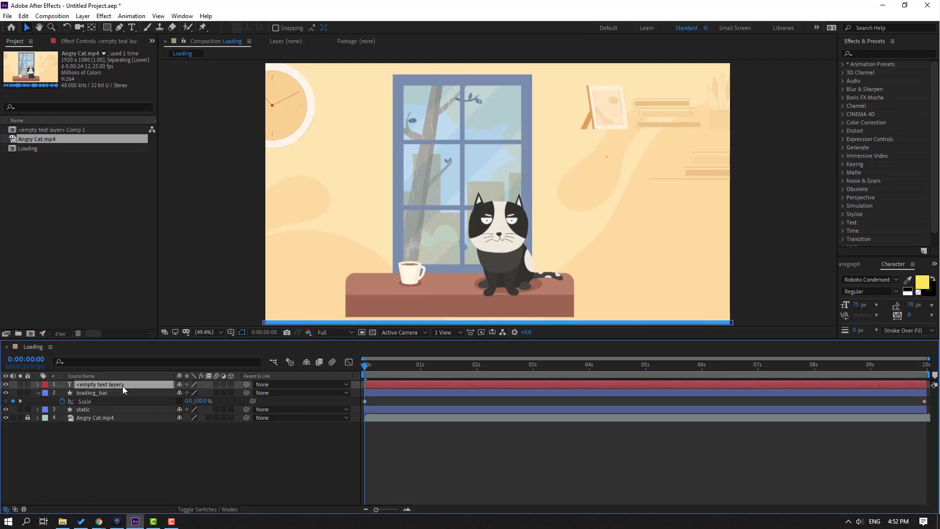
left_click(877, 52)
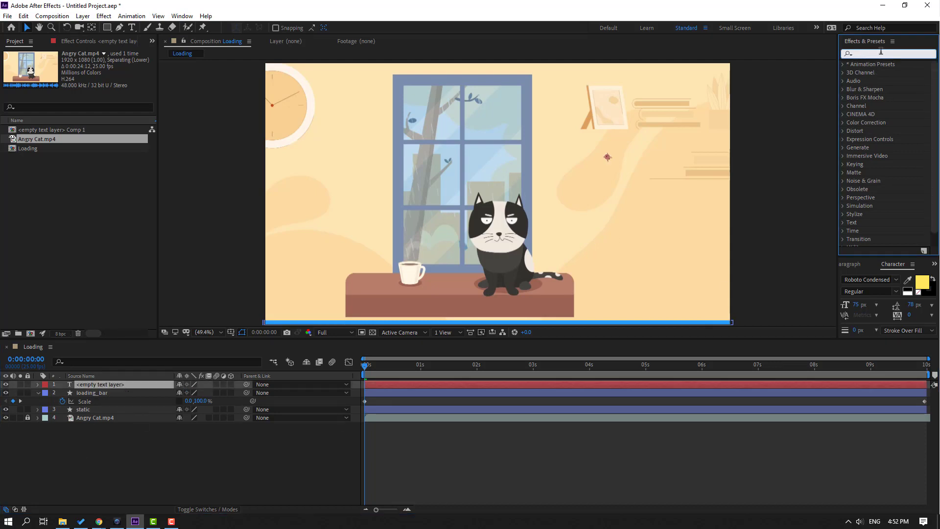
type("time")
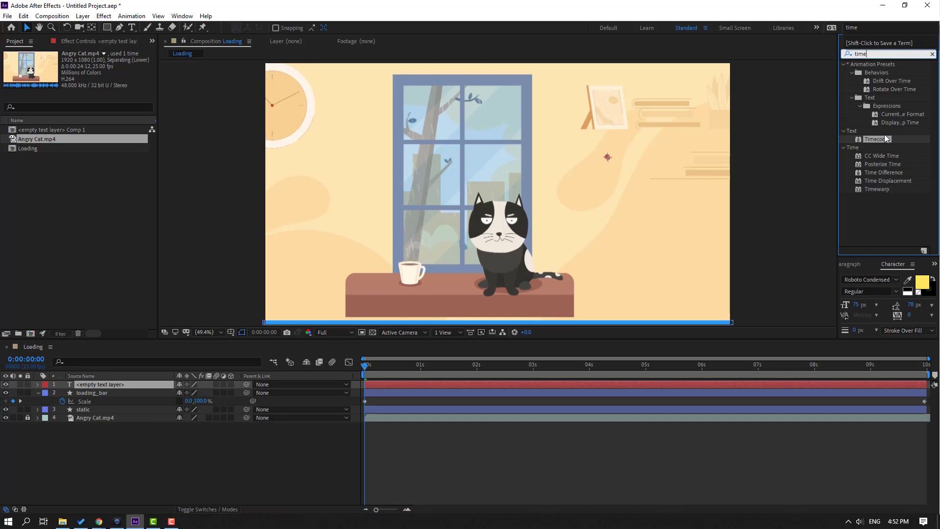
left_click_drag(877, 139, 98, 391)
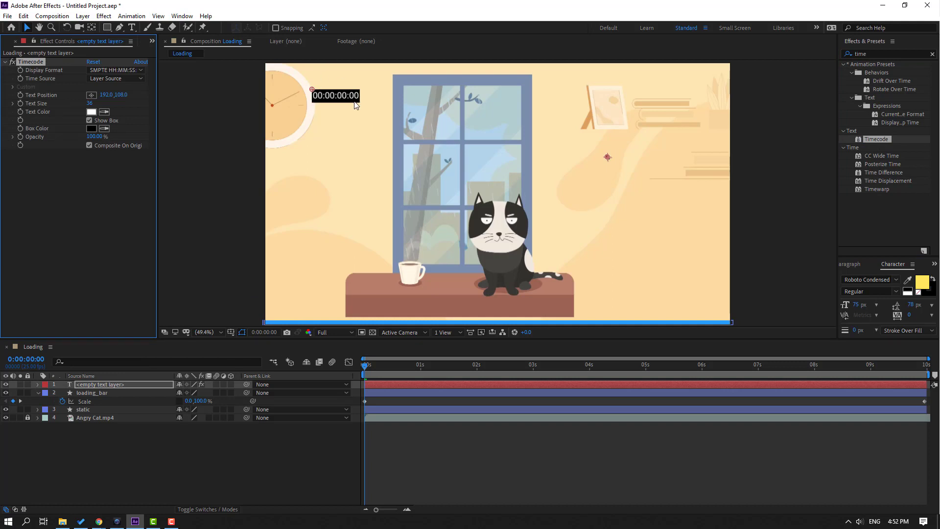
Raise the timecode text size from 36 to 45 and move it into the bottom-right corner.
left_click_drag(341, 114, 630, 289)
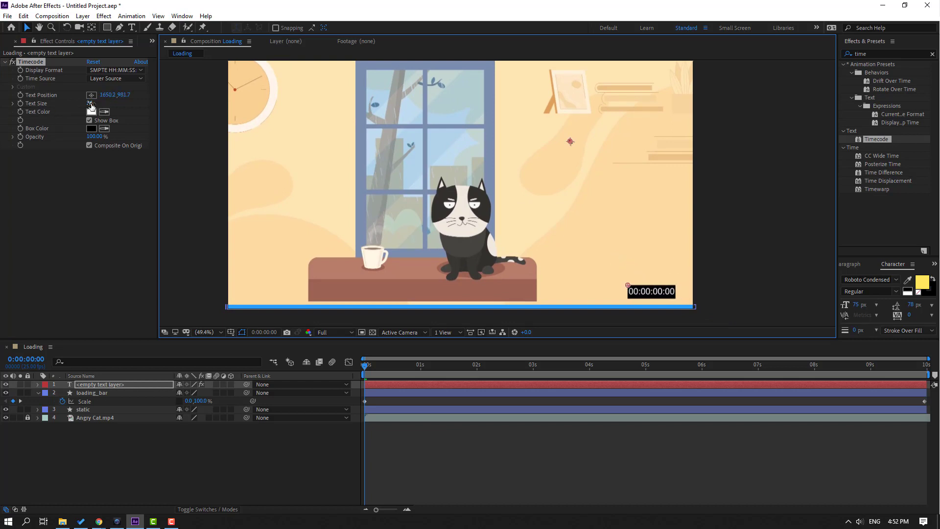
left_click_drag(89, 103, 107, 104)
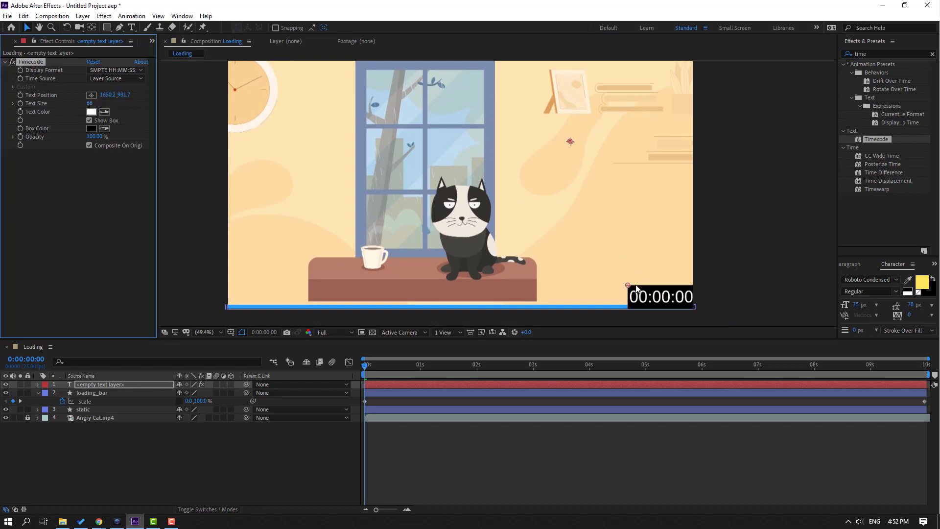
left_click_drag(624, 289, 598, 282)
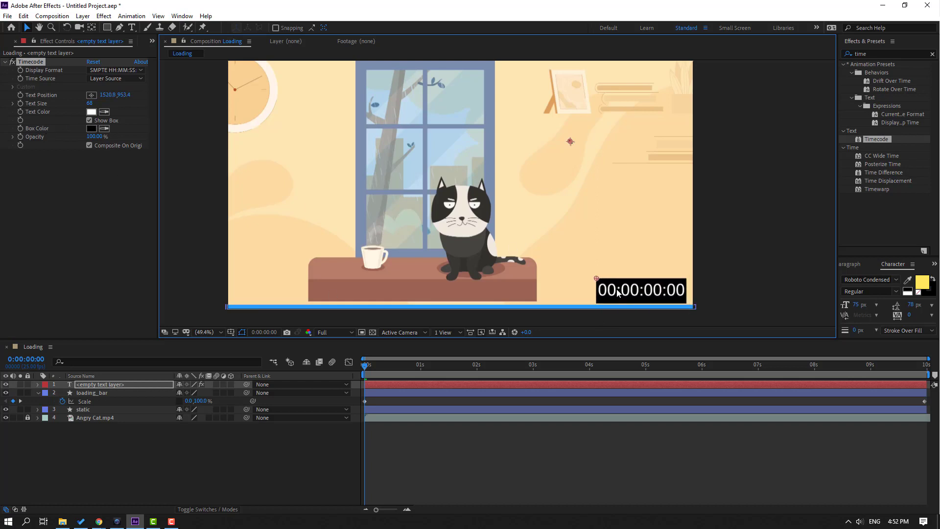
Turn off the timecode's background box and set its text colour to red FF0000.
left_click(89, 120)
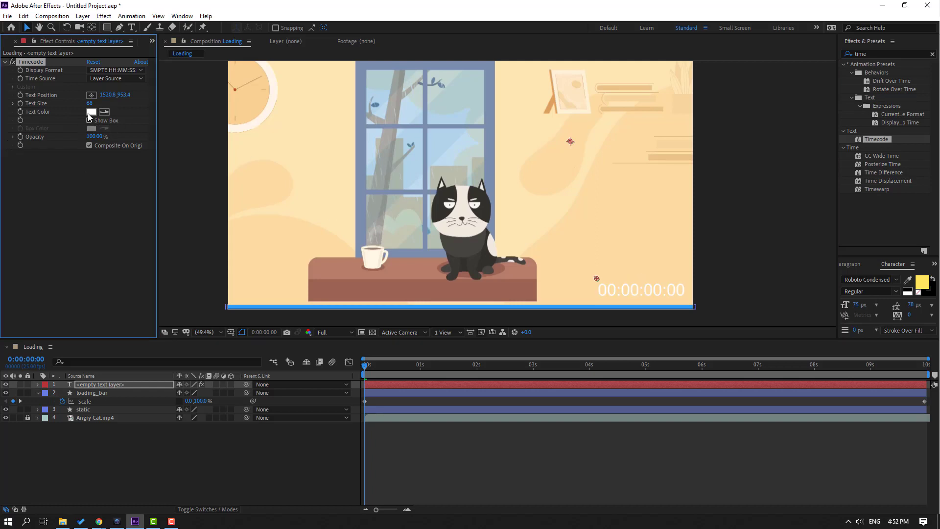
left_click(92, 113)
left_click(660, 356)
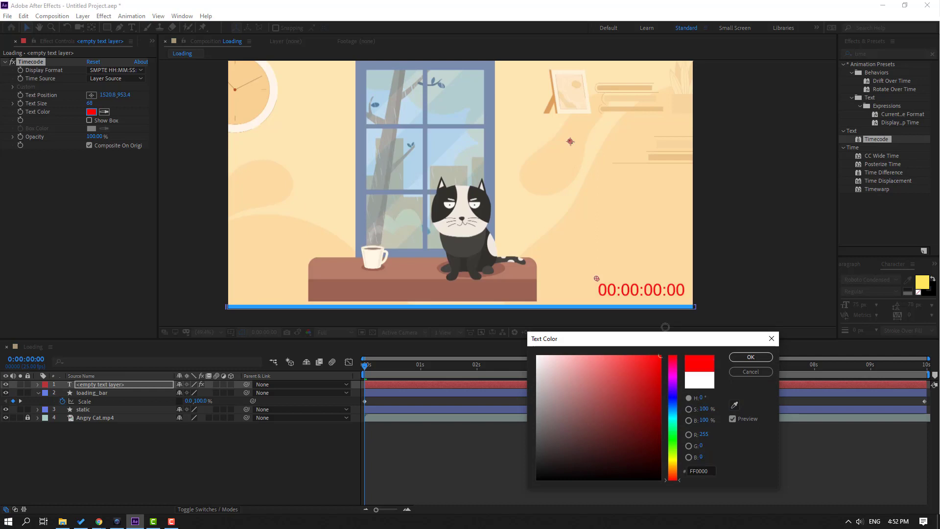
left_click(751, 357)
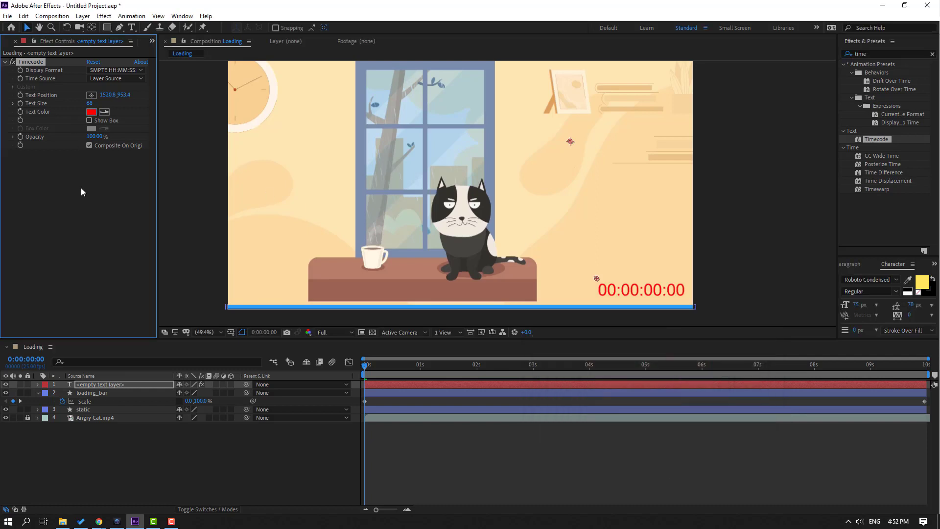
left_click_drag(366, 366, 320, 379)
Pre-compose the timecode text layer into a new composition named 'second'.
left_click(364, 383)
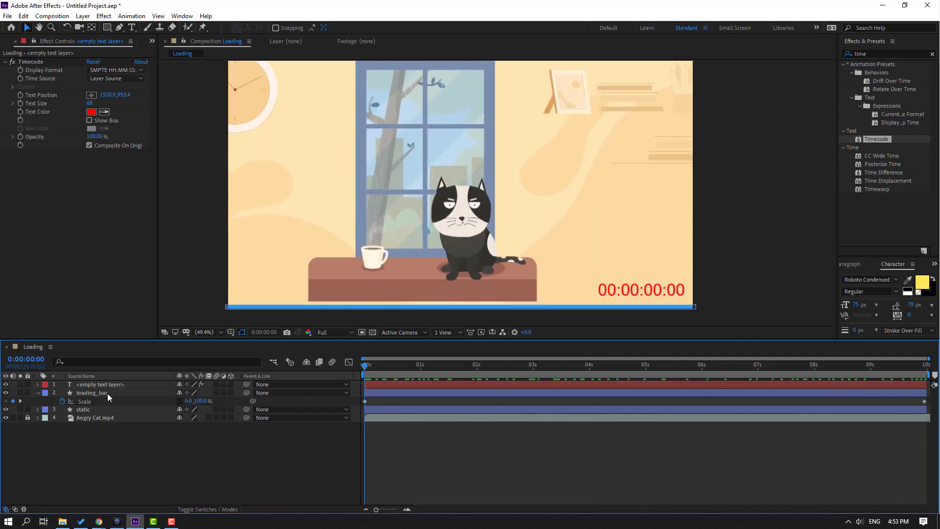
left_click(100, 386)
right_click(101, 387)
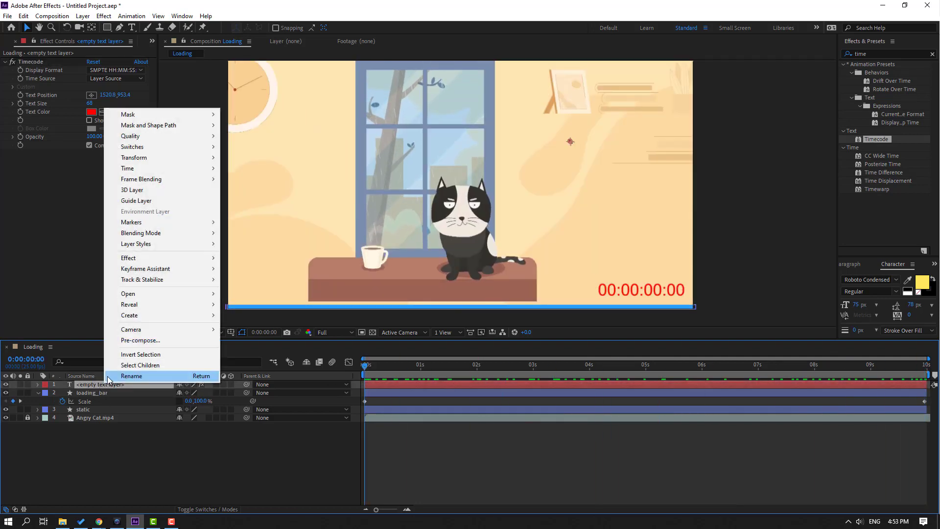
left_click(202, 337)
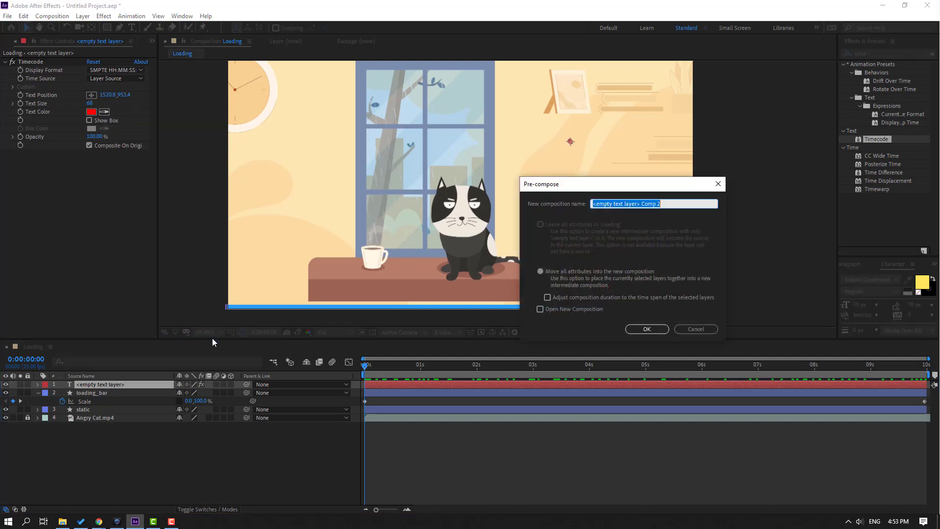
type("second")
left_click(647, 329)
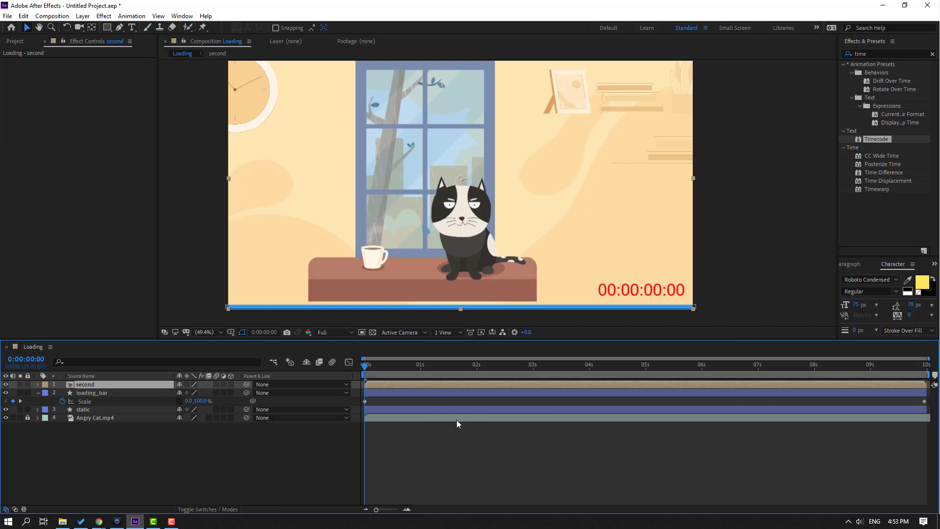
At 0:00:02:14, draw a rectangular mask around the counter's two seconds digits and preview it.
scroll(428, 270, "up", 1)
scroll(484, 275, "up", 2)
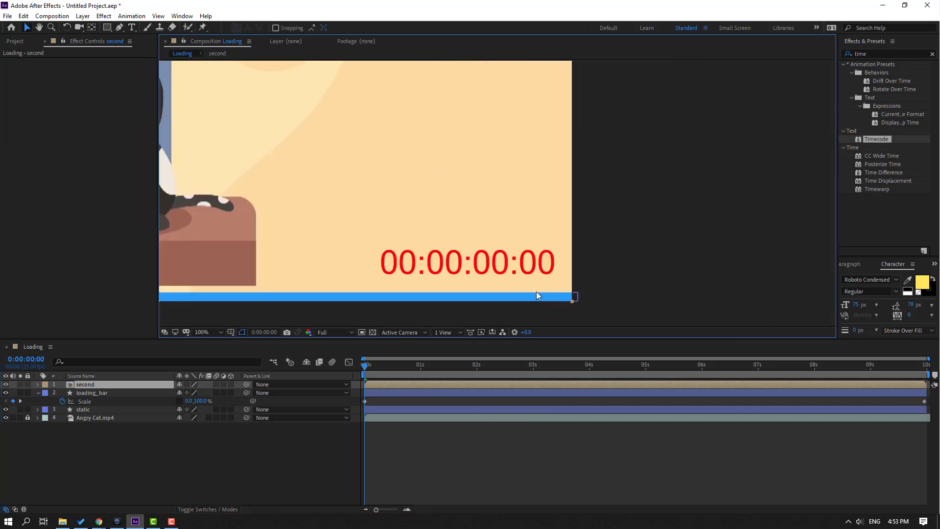
left_click_drag(377, 363, 508, 365)
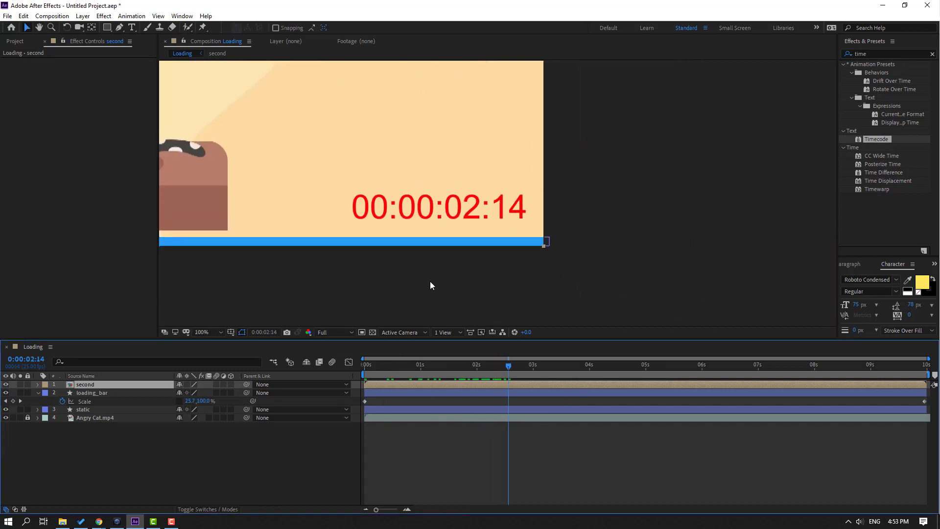
left_click(107, 28)
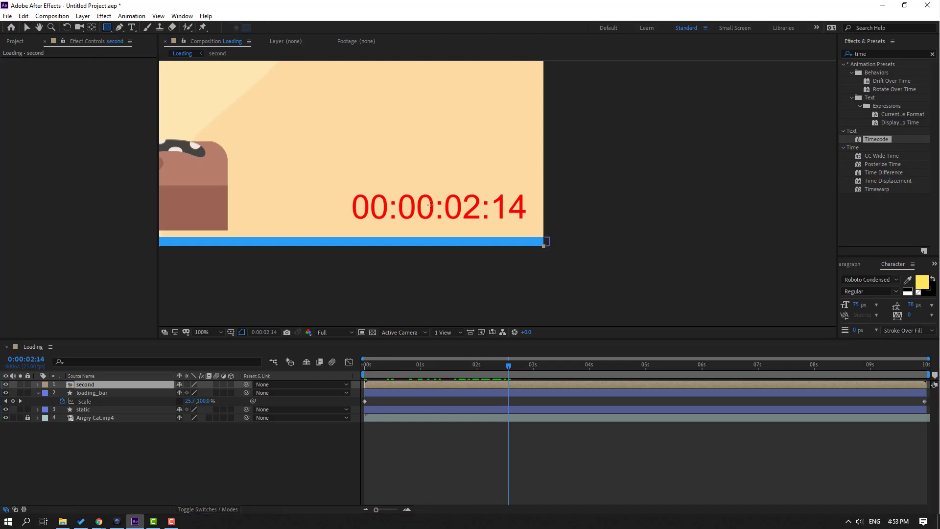
left_click_drag(444, 189, 490, 229)
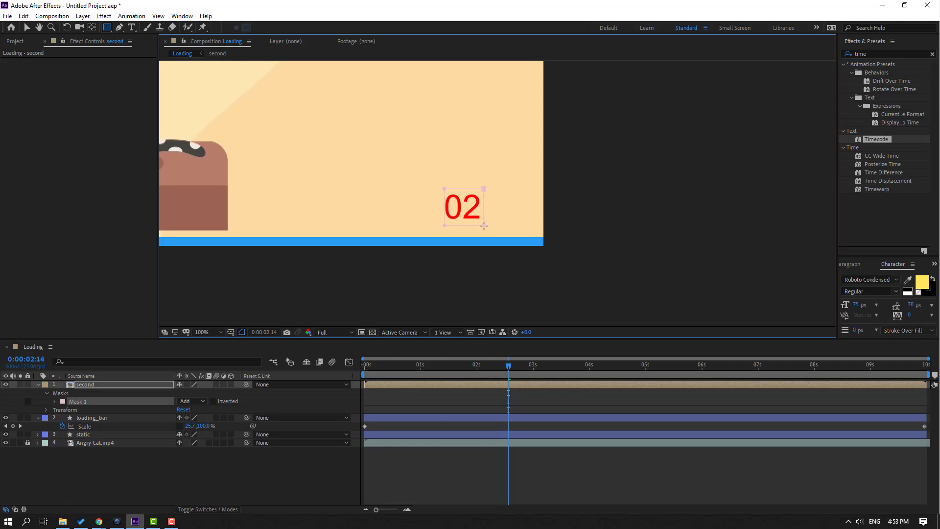
left_click(27, 27)
key("space")
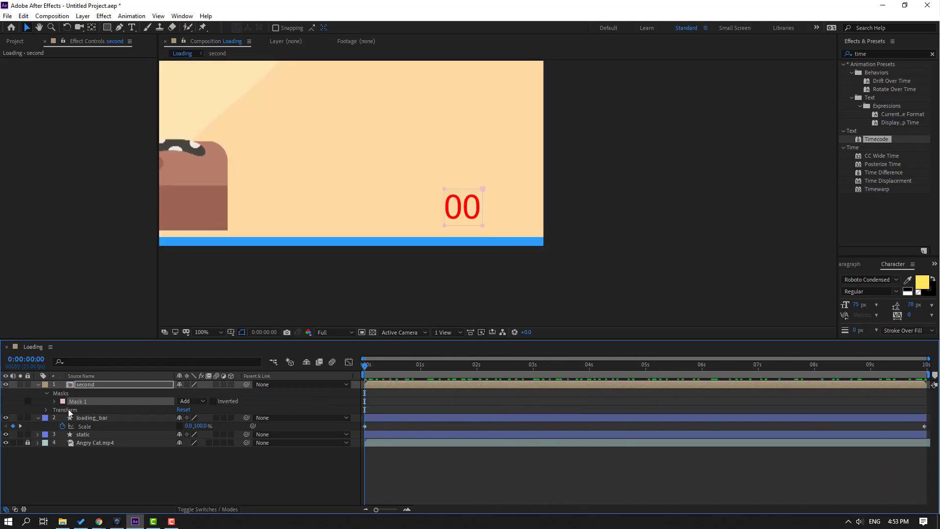
left_click(80, 384)
Time-reverse the second layer so the red counter counts down from 09.
left_click(38, 384)
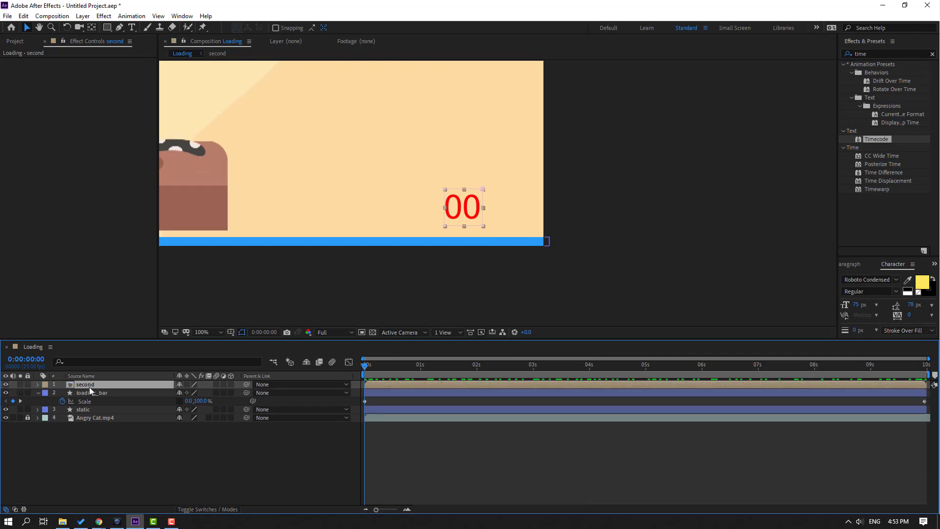
right_click(90, 390)
mouse_move(186, 175)
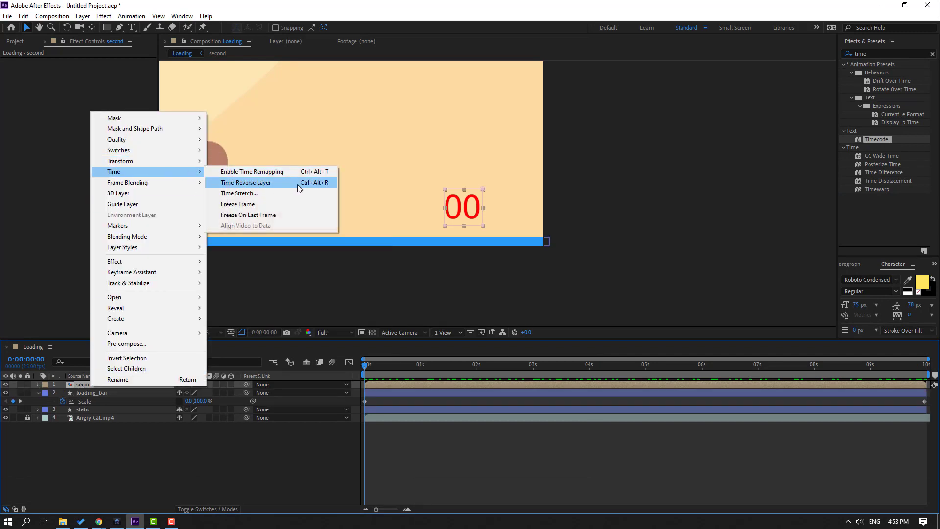
left_click(250, 183)
Fit the comp in the viewer, preview the countdown, and nudge the counter about 45 px right.
left_click(204, 333)
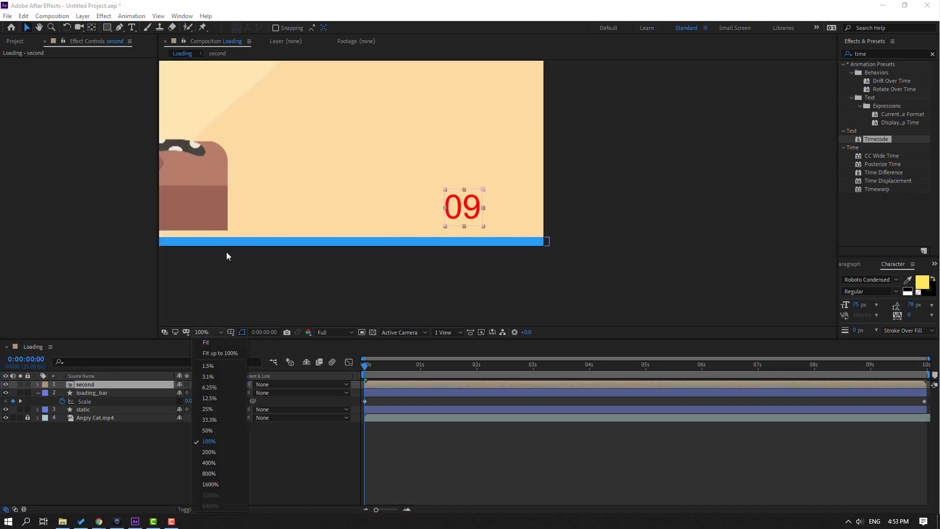
left_click(216, 354)
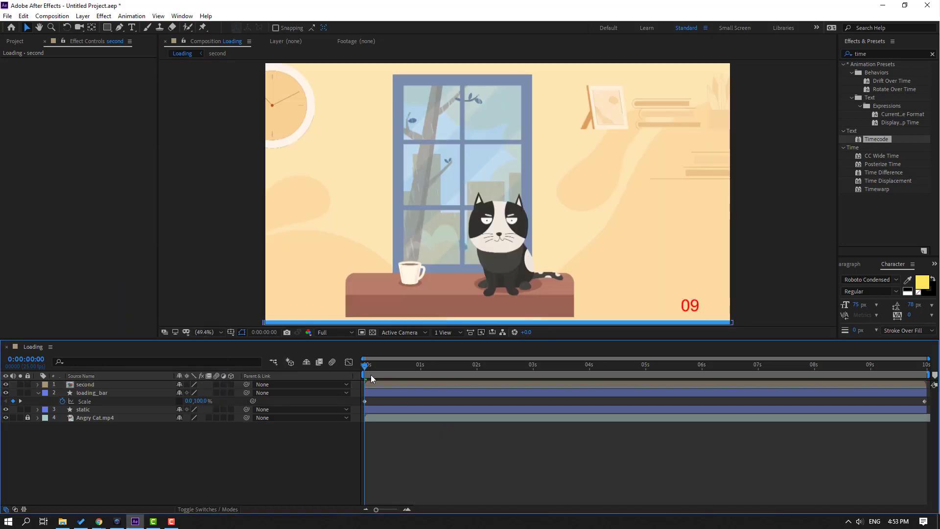
key("space")
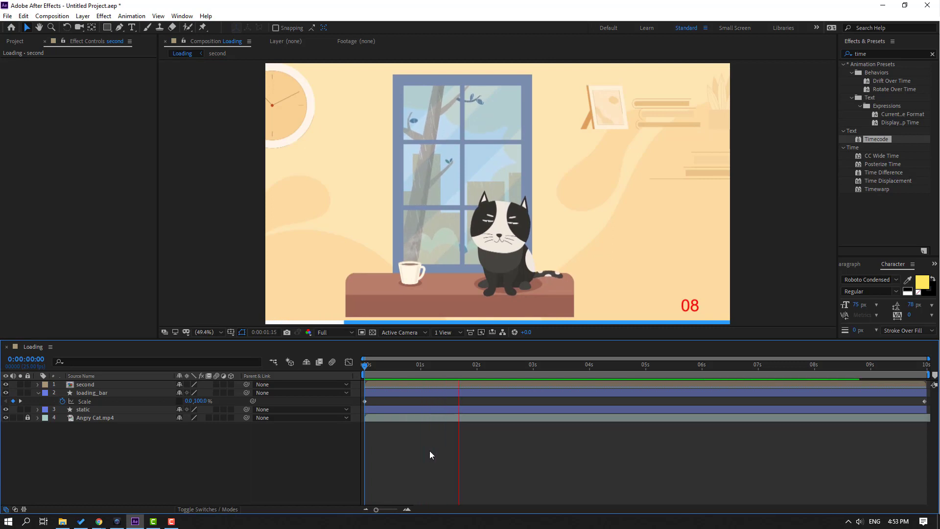
left_click(524, 367)
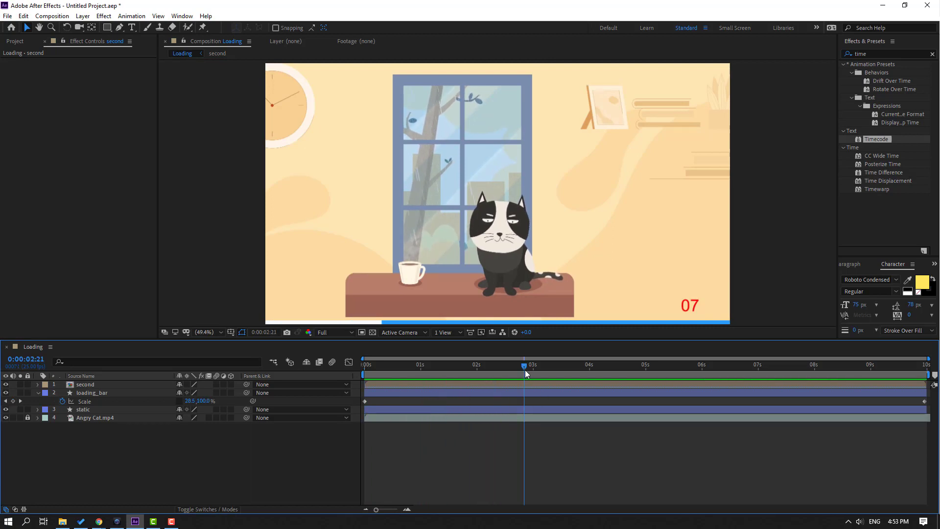
left_click(85, 385)
left_click_drag(681, 312, 703, 312)
Deselect the second layer and return the playhead to the start of the composition.
left_click(208, 337)
key("Home")
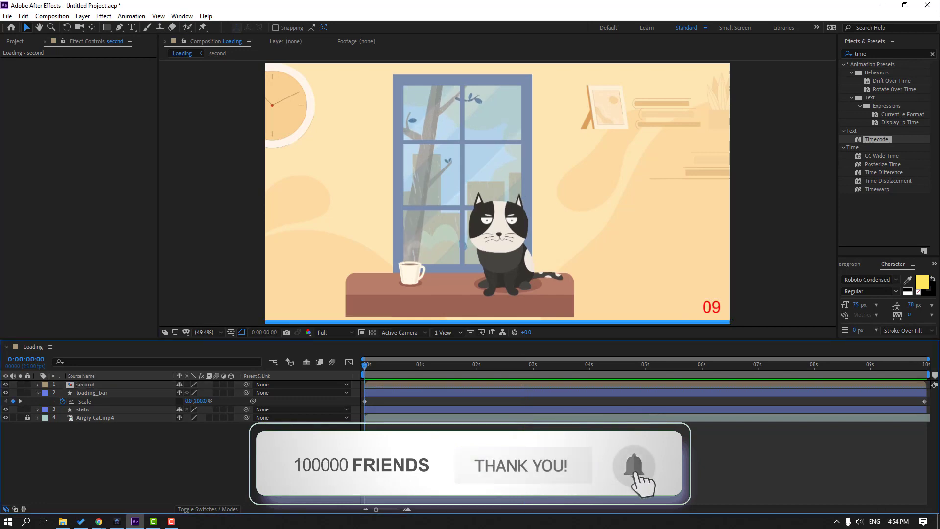